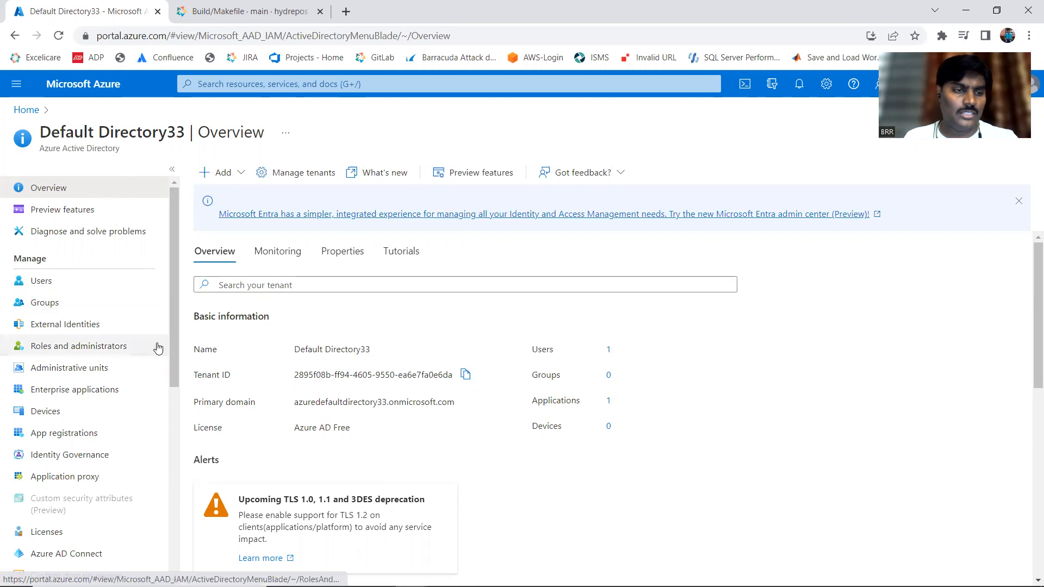
# Open the directory's app registrations and view the list of authentication endpoints, including OAuth 2.0 and Microsoft Graph, then close it.
pyautogui.click(61, 433)
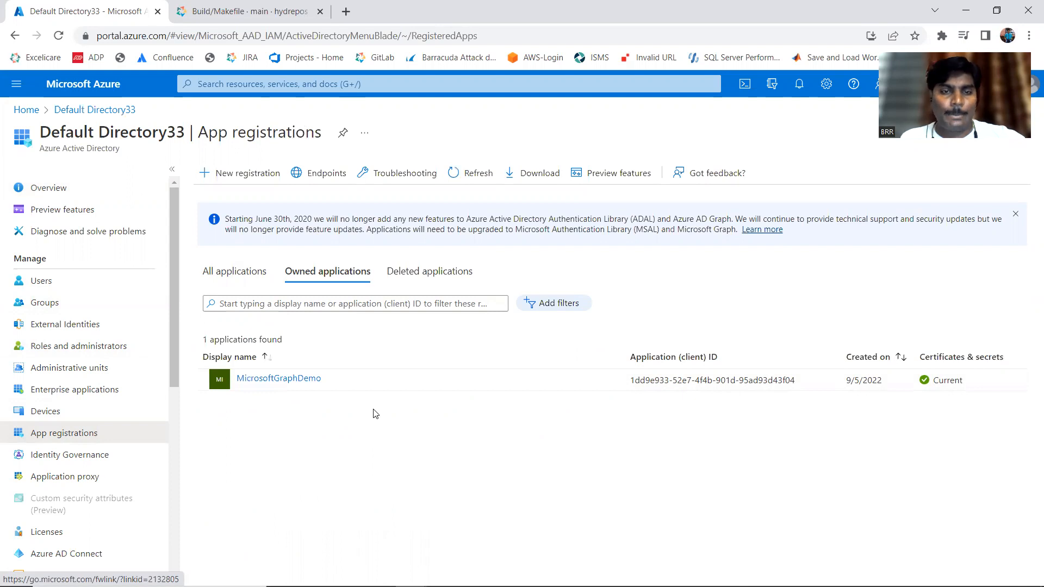
pyautogui.click(322, 175)
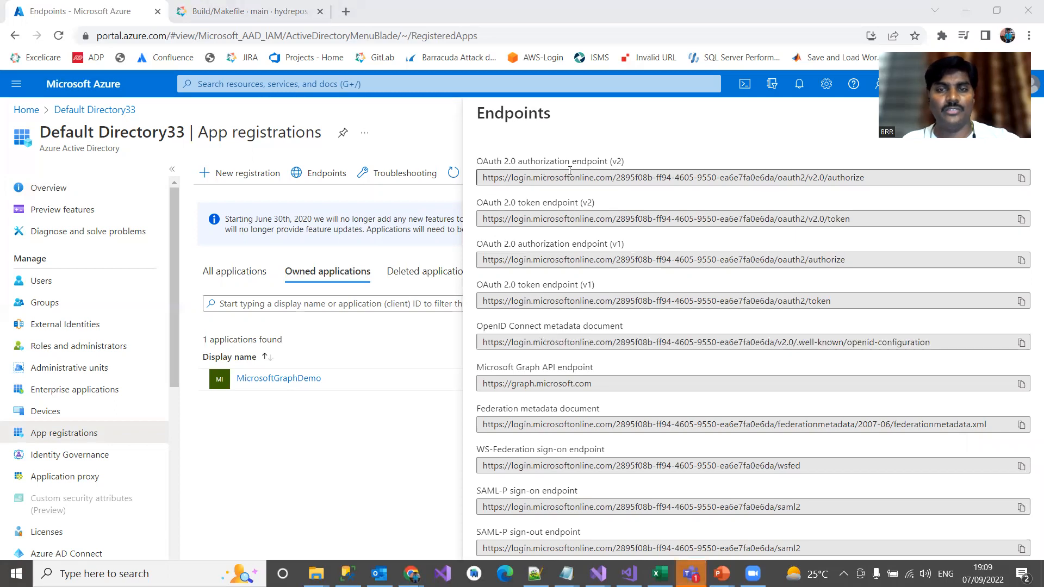
pyautogui.click(330, 174)
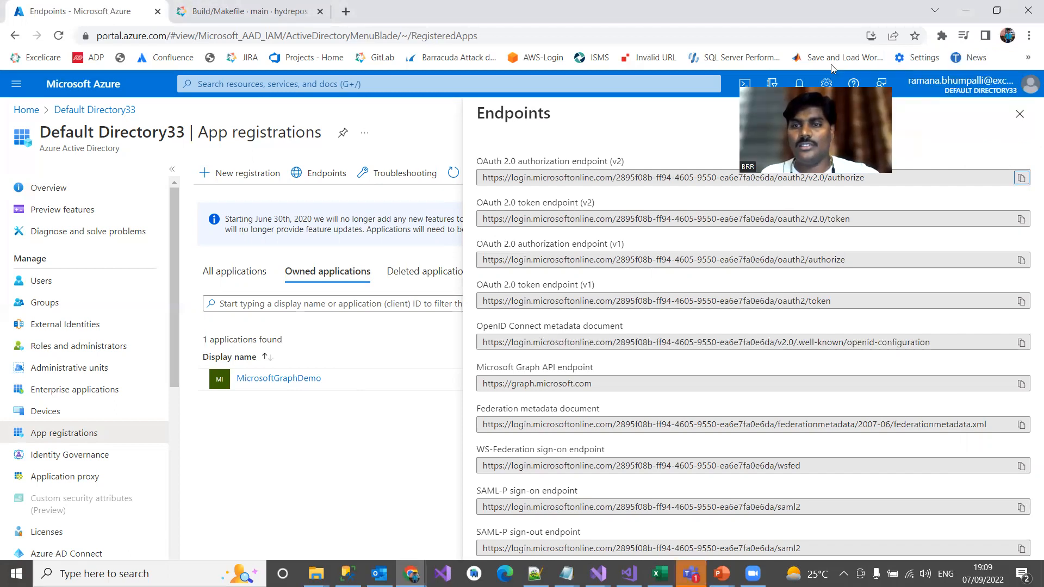
pyautogui.press('Escape')
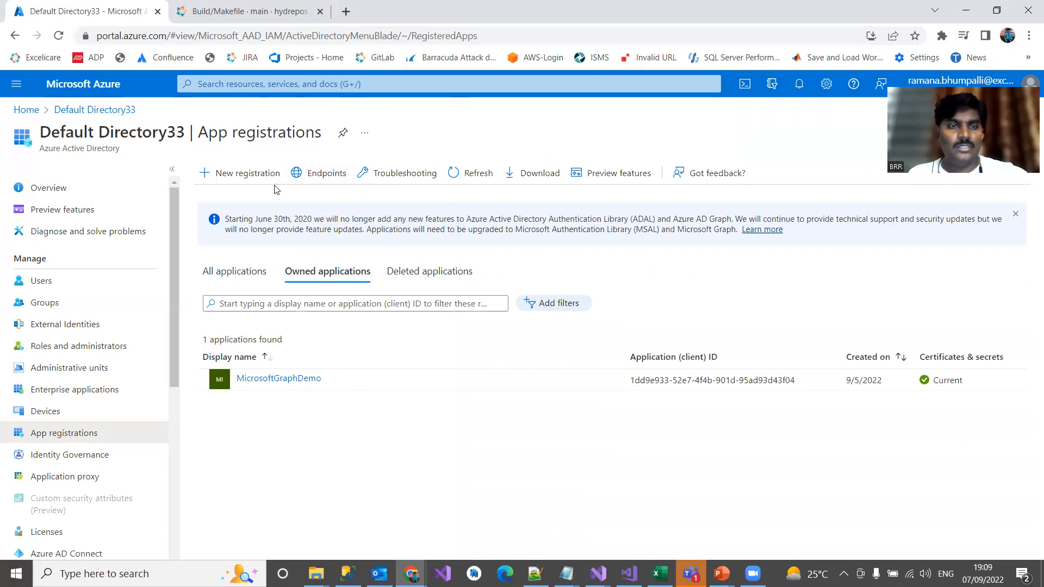
# Register a new application named SampleApp, keeping the single-tenant account type and leaving the redirect URI empty.
pyautogui.click(247, 173)
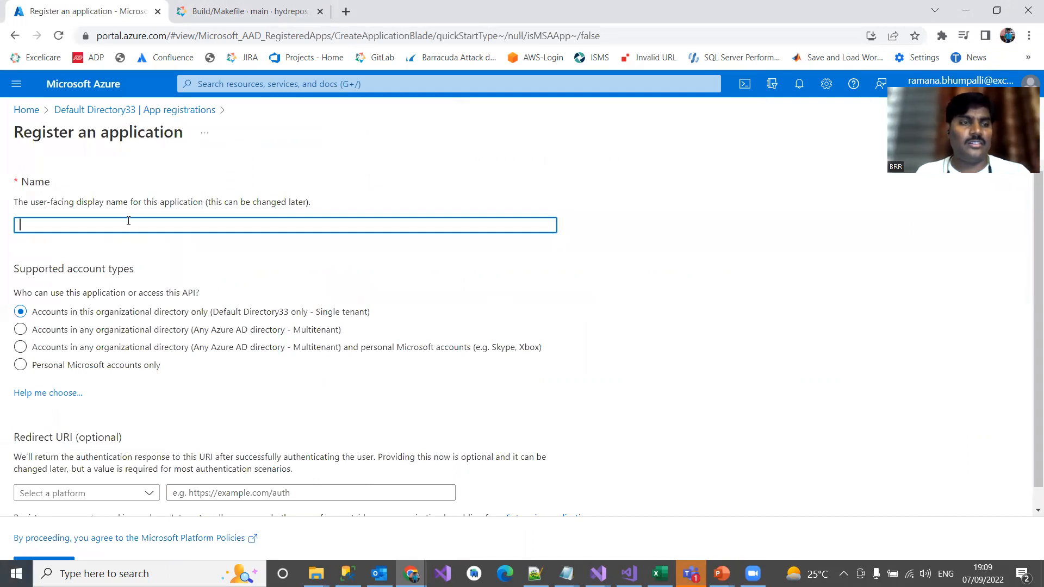
pyautogui.write('Sample')
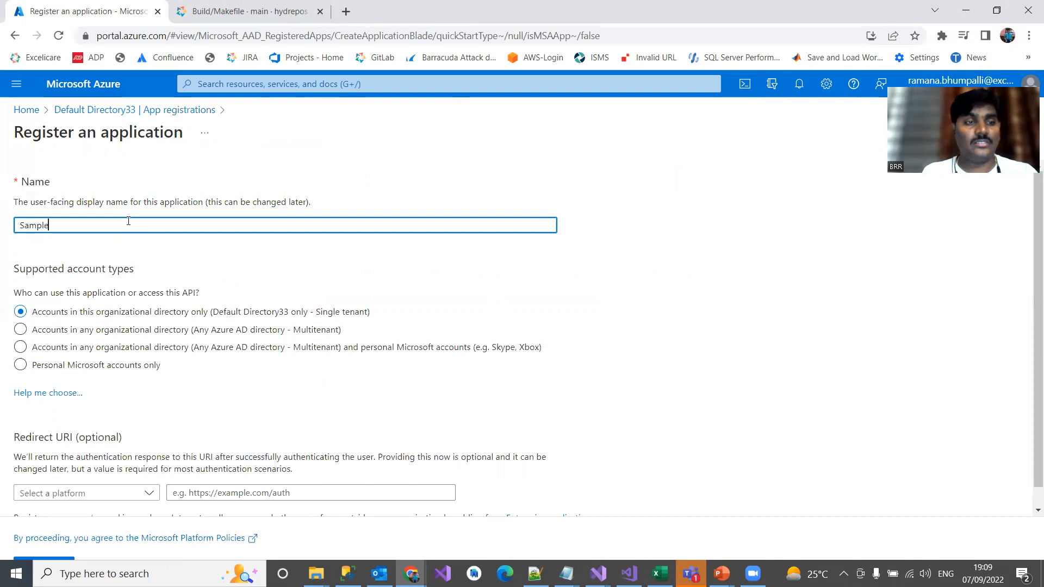
pyautogui.write('App')
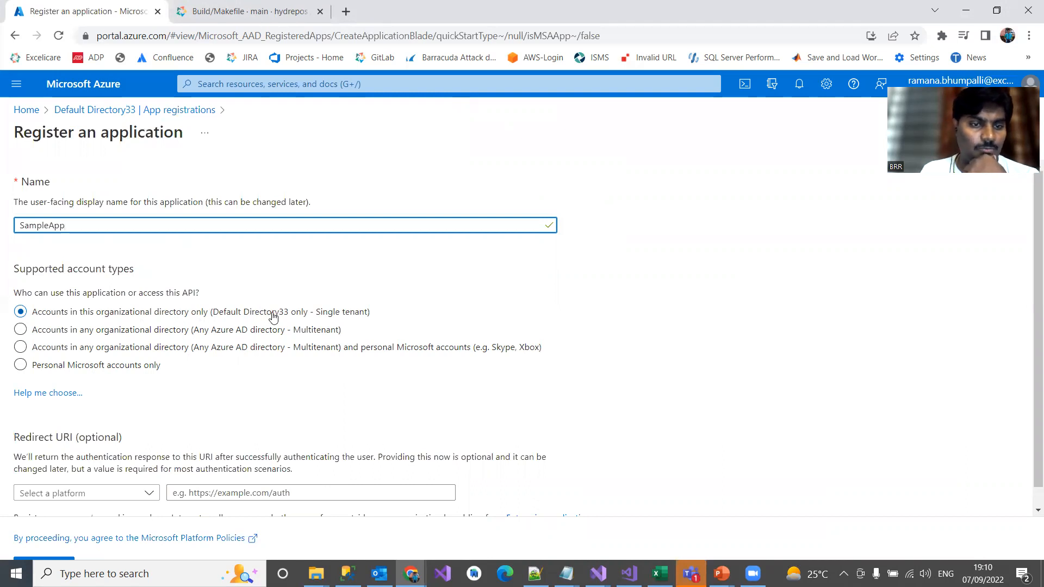
pyautogui.scroll(-1, 270, 326)
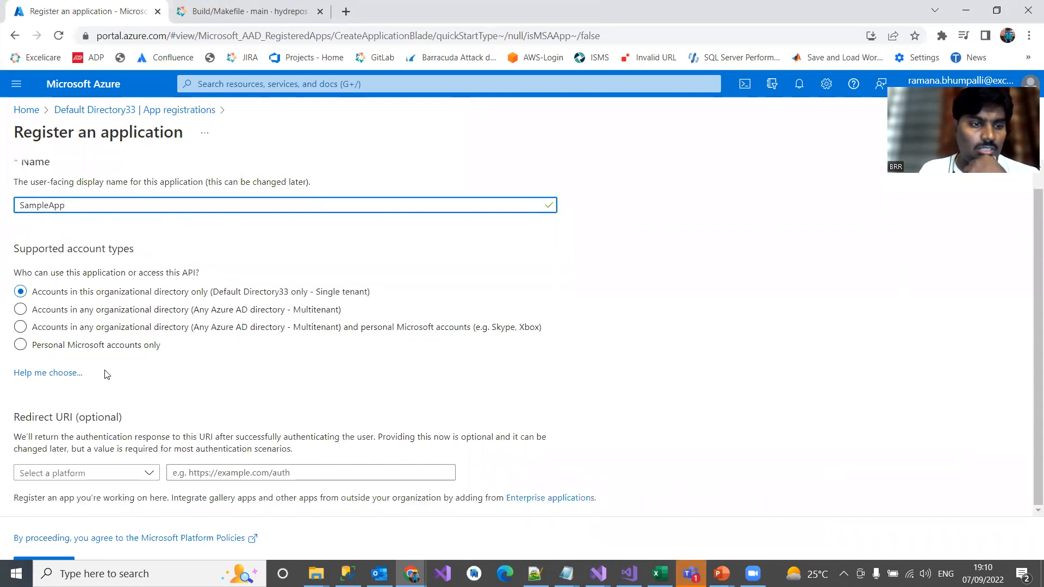
pyautogui.click(670, 375)
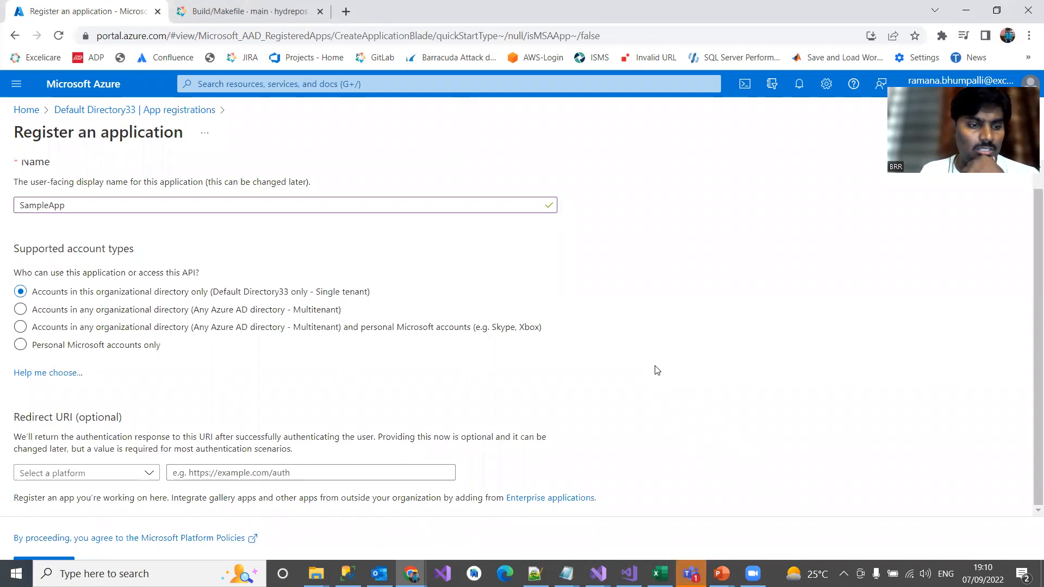
pyautogui.click(54, 561)
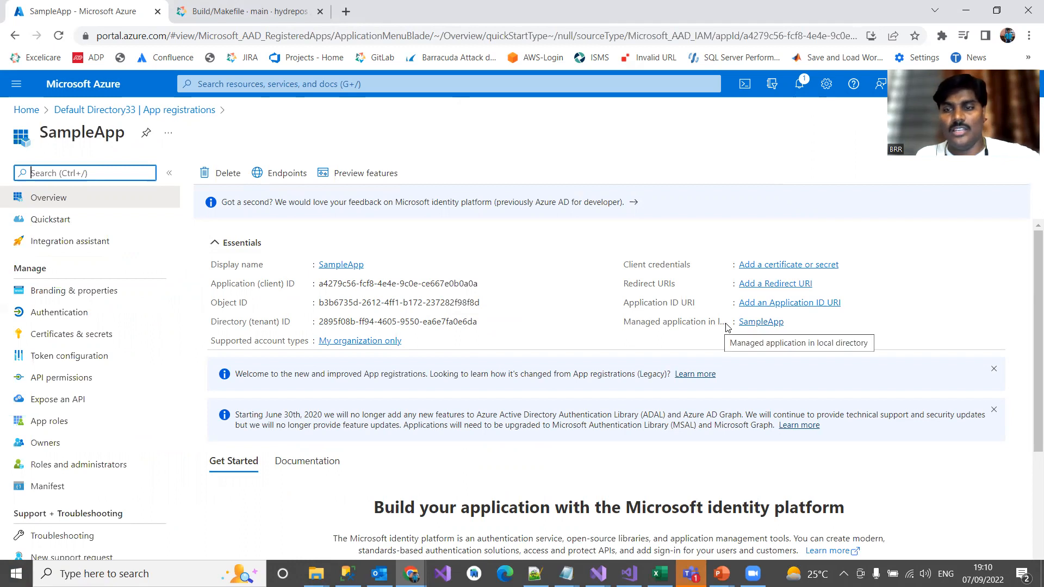
# Open SampleApp's quickstart guide for a web application on the ASP.NET Core platform.
pyautogui.scroll(-4, 592, 310)
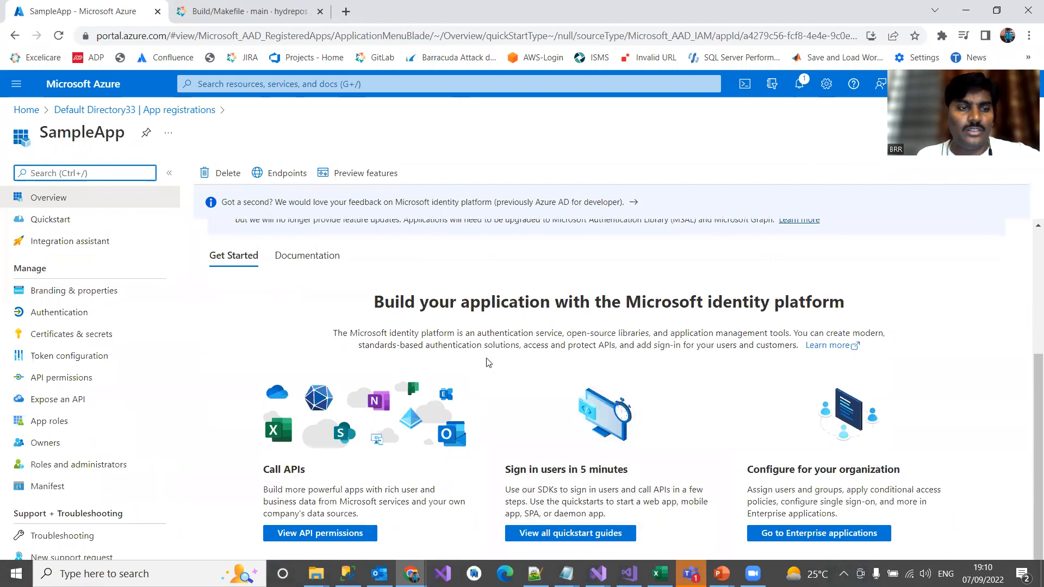
pyautogui.hotkey('ctrl', '/')
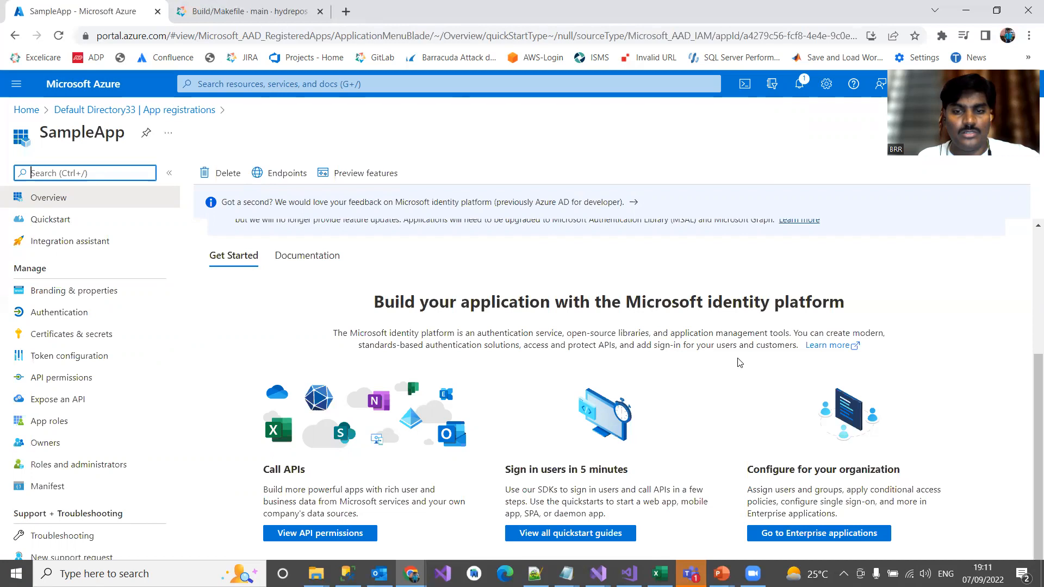
pyautogui.scroll(1, 740, 363)
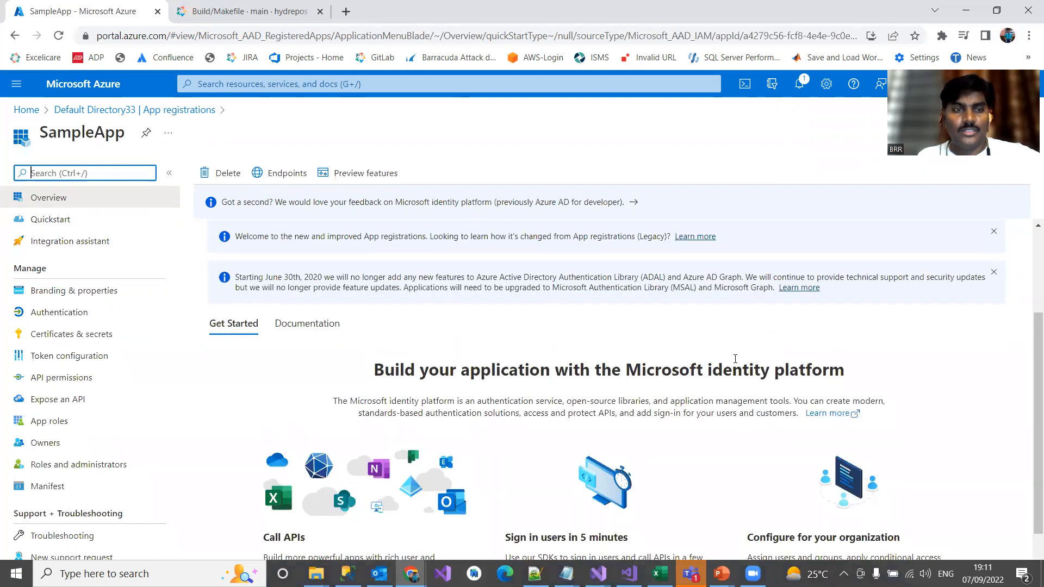
pyautogui.scroll(-1, 452, 328)
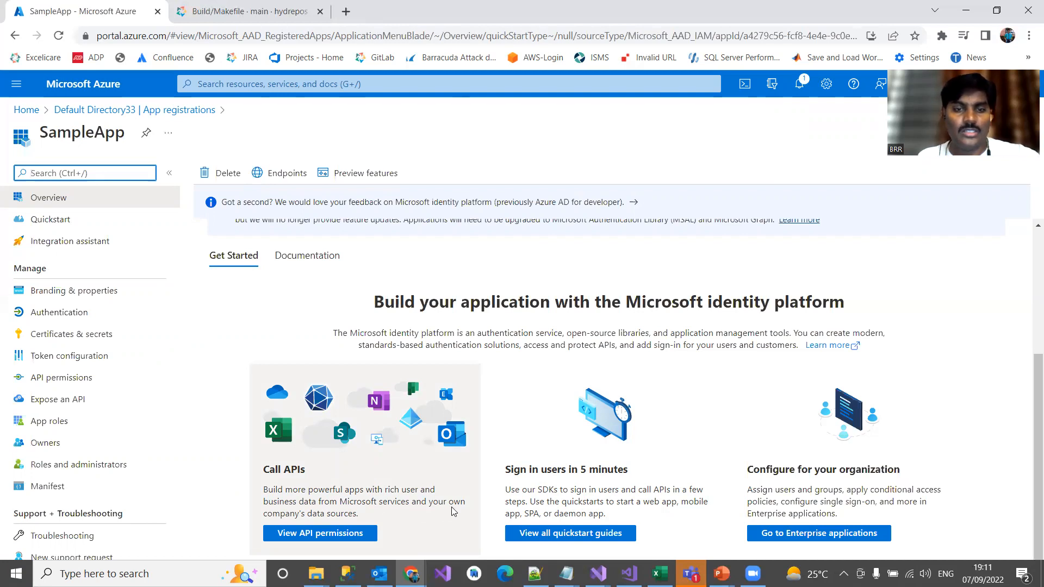
pyautogui.click(571, 533)
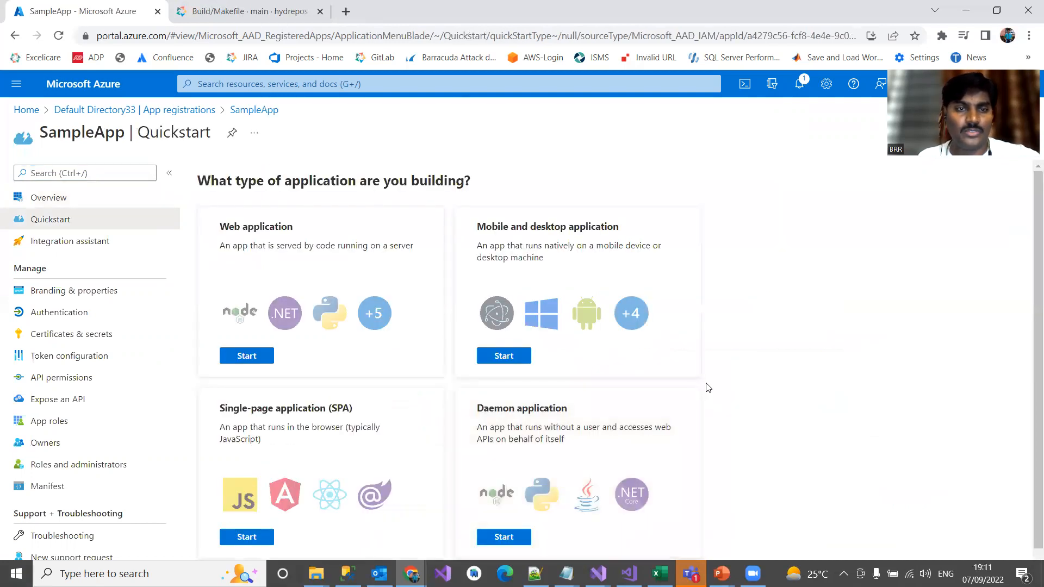
pyautogui.click(248, 357)
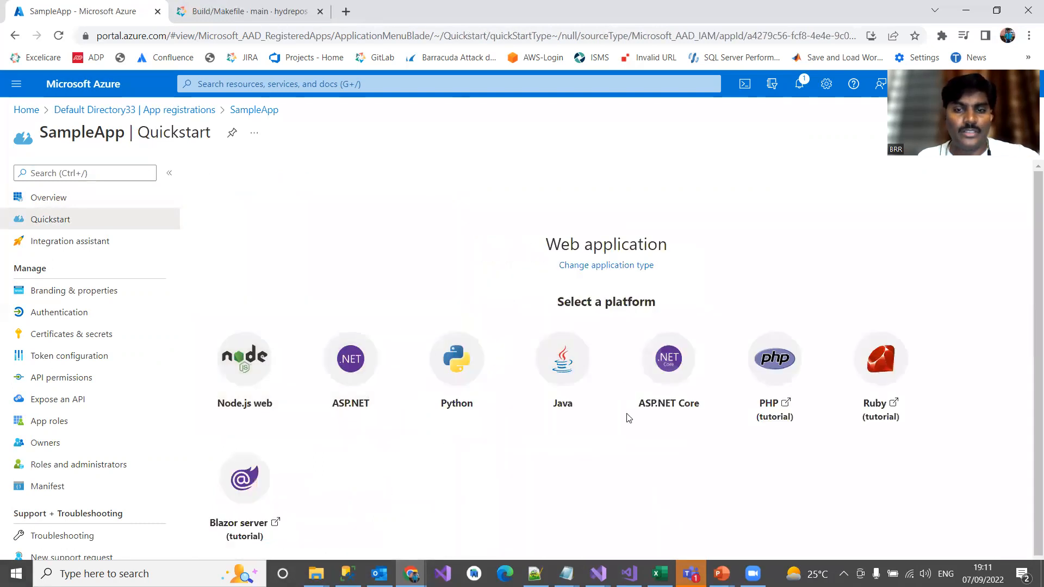
pyautogui.click(674, 374)
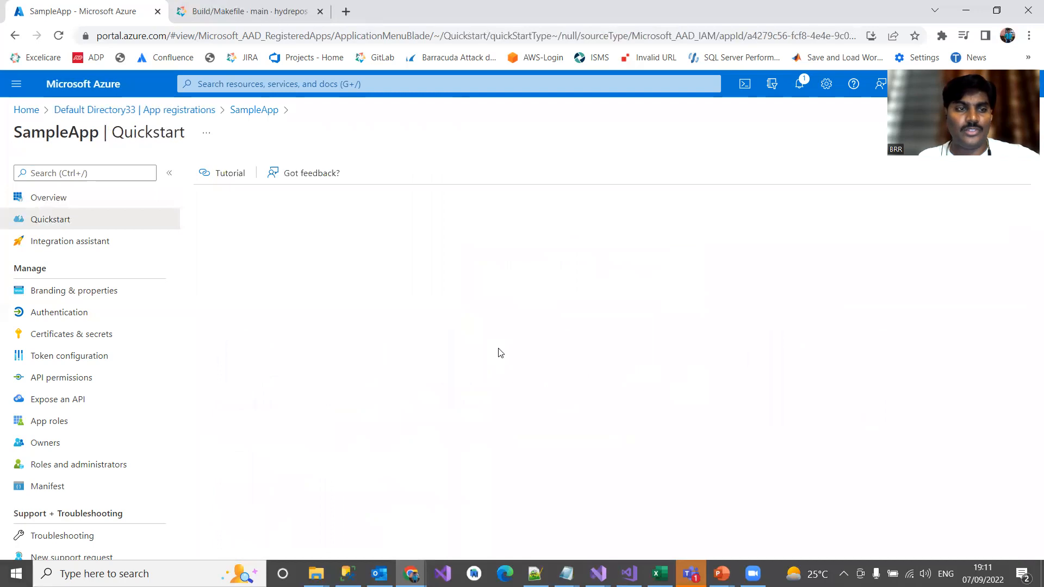
# Review the localhost:44321 redirect and front-channel logout URLs and have the quickstart apply these configuration changes to SampleApp.
pyautogui.scroll(-1, 484, 424)
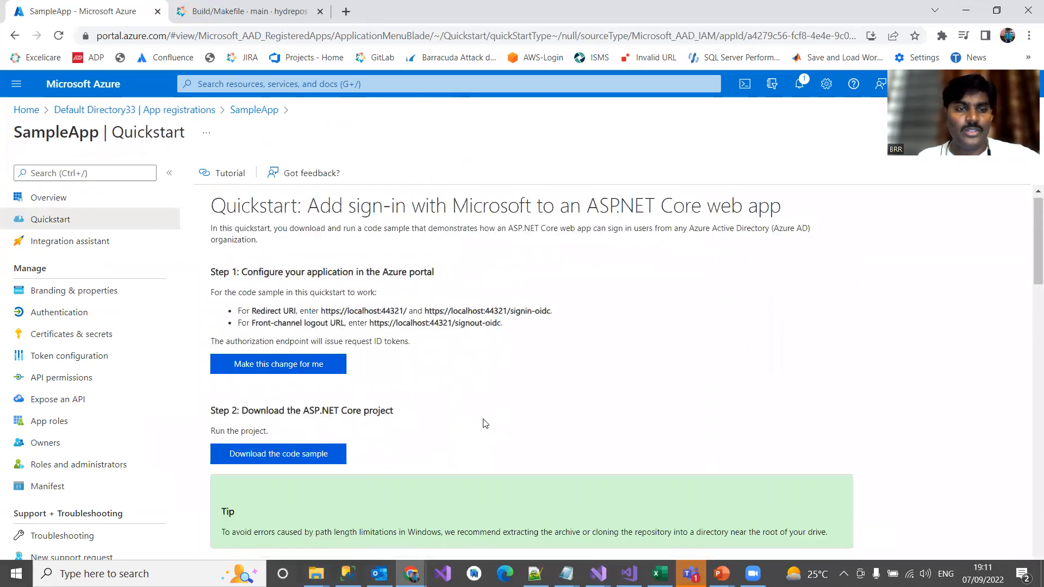
pyautogui.scroll(1, 494, 353)
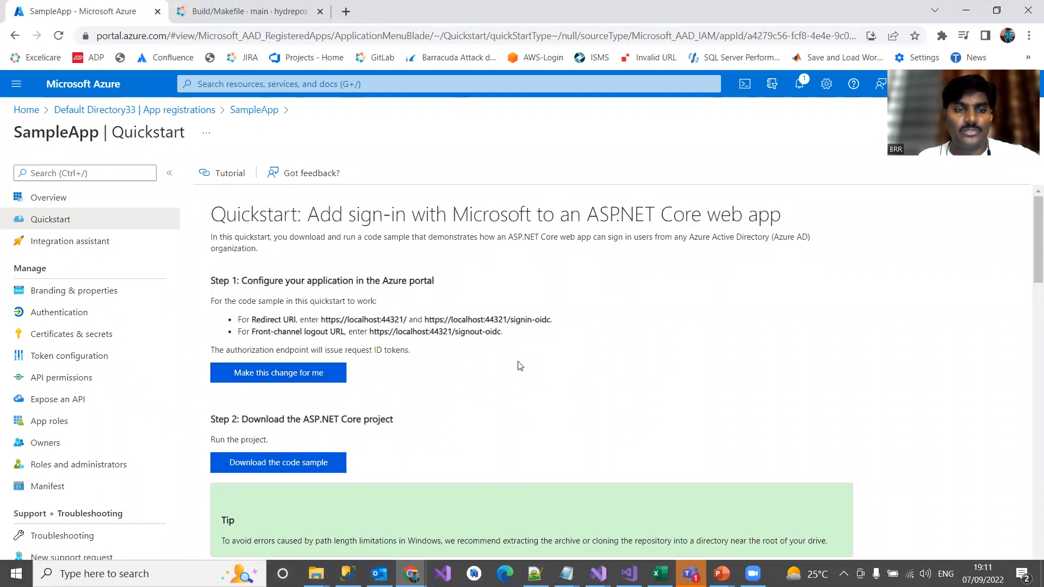
pyautogui.moveTo(322, 321); pyautogui.dragTo(402, 319)
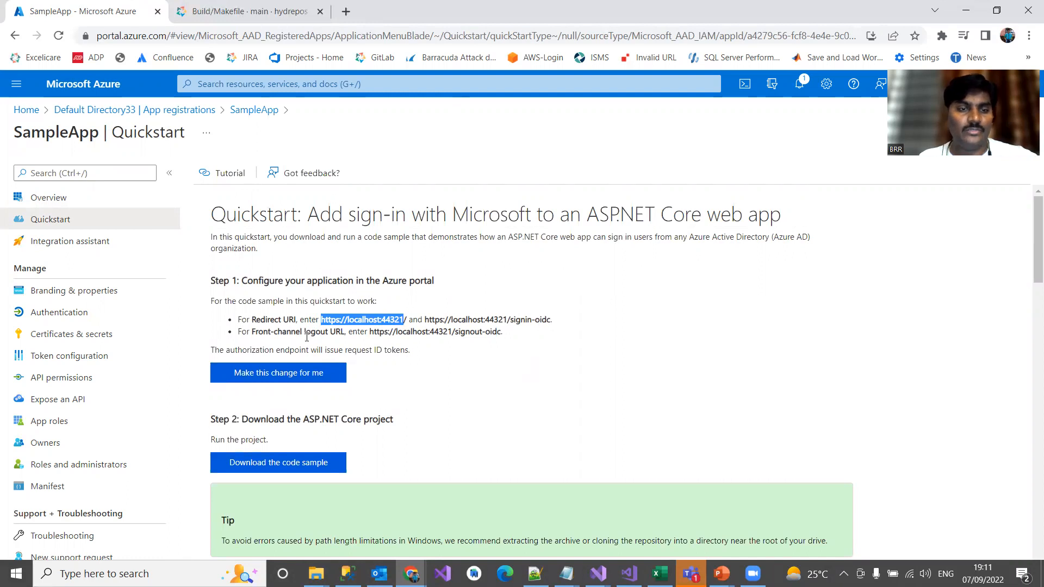
pyautogui.moveTo(392, 333); pyautogui.dragTo(464, 332)
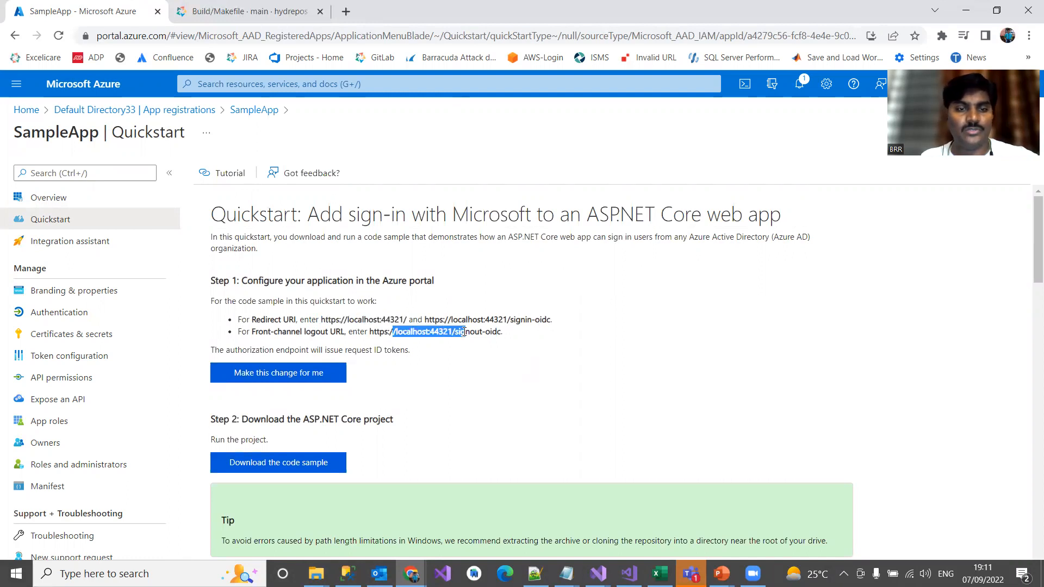
pyautogui.click(296, 375)
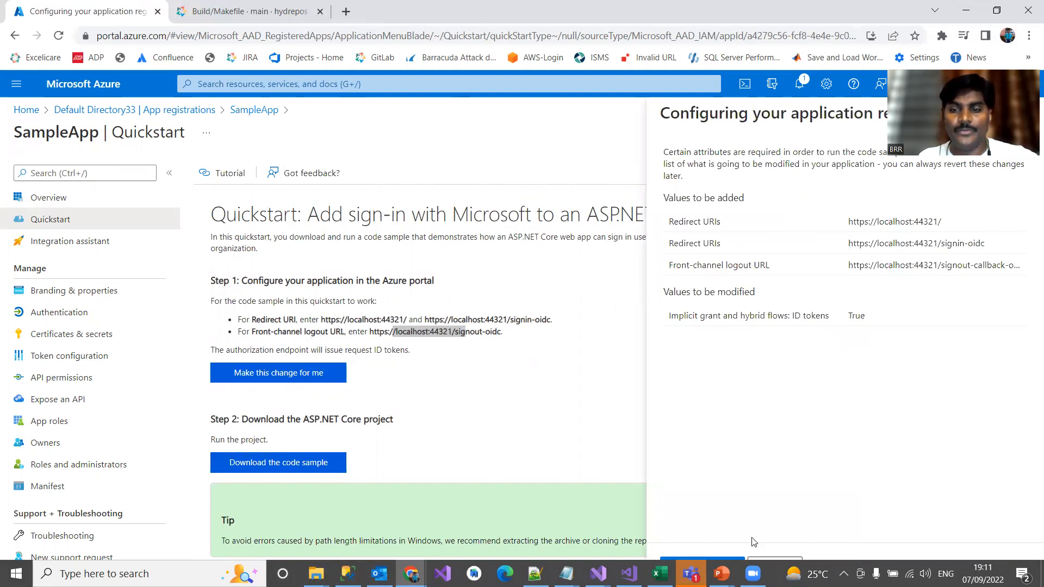
pyautogui.click(722, 560)
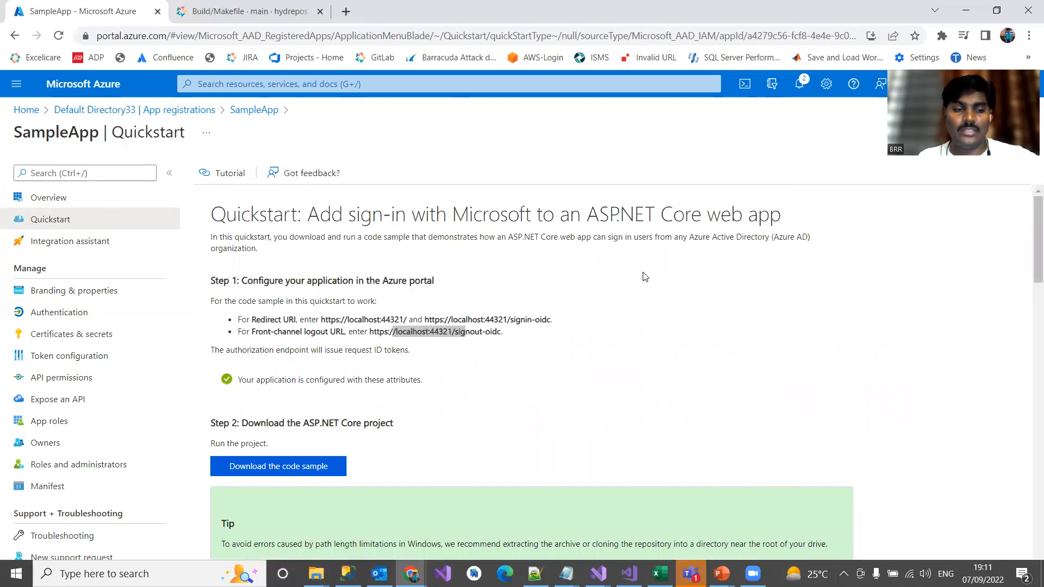
# Download the ASP.NET Core code sample from Step 2 of the quickstart.
pyautogui.scroll(-2, 595, 360)
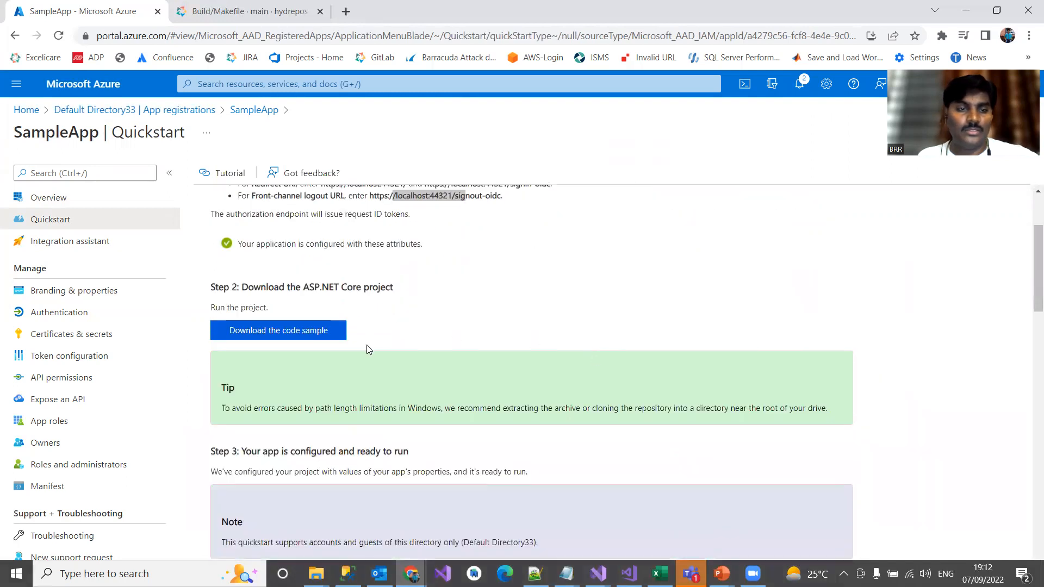
pyautogui.scroll(-1, 368, 332)
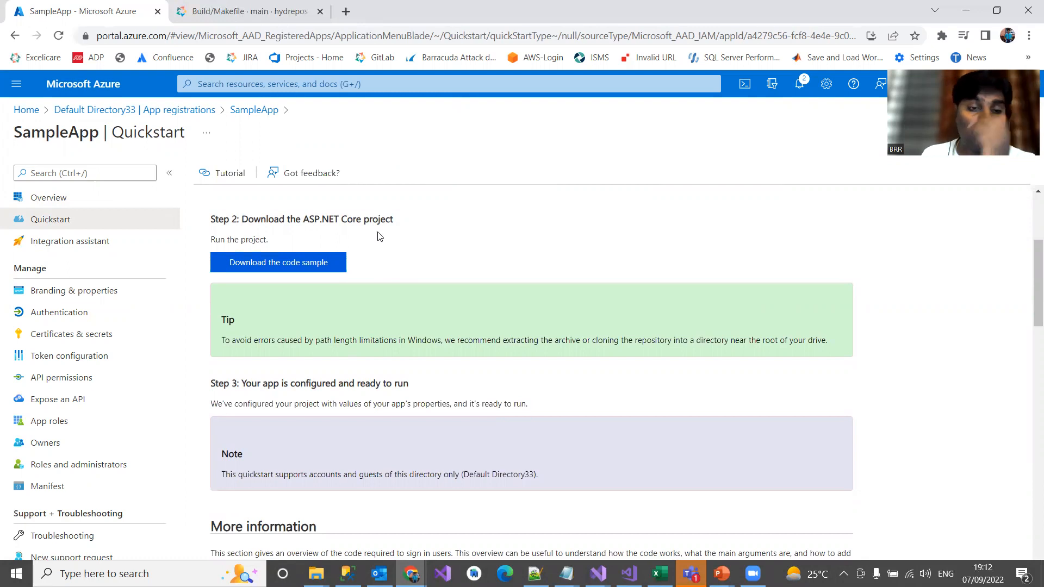
pyautogui.click(297, 267)
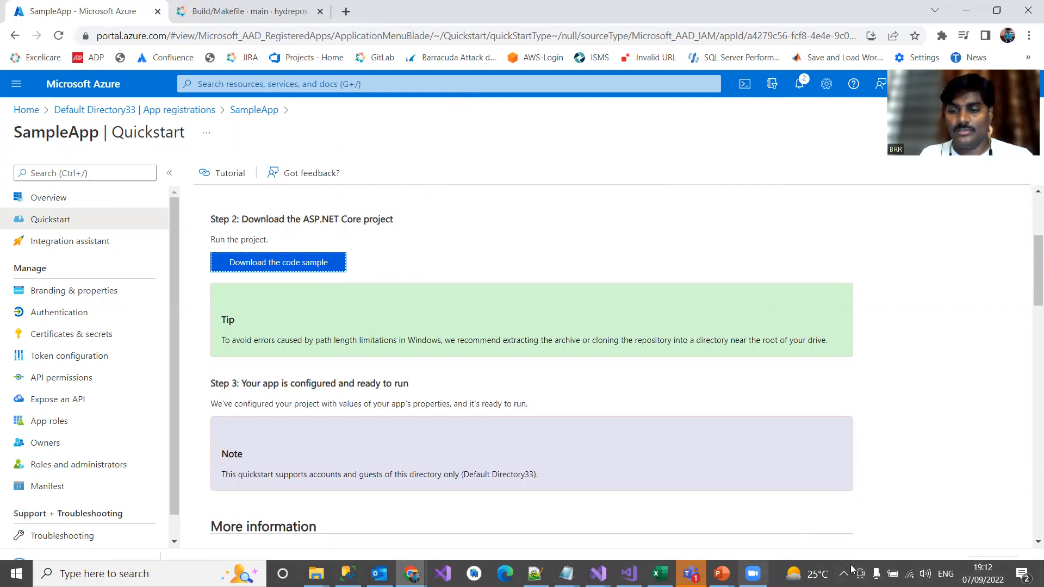
# Turn off automatic hiding of the Windows taskbar in desktop mode and close the Settings window.
pyautogui.rightClick(772, 573)
pyautogui.click(825, 553)
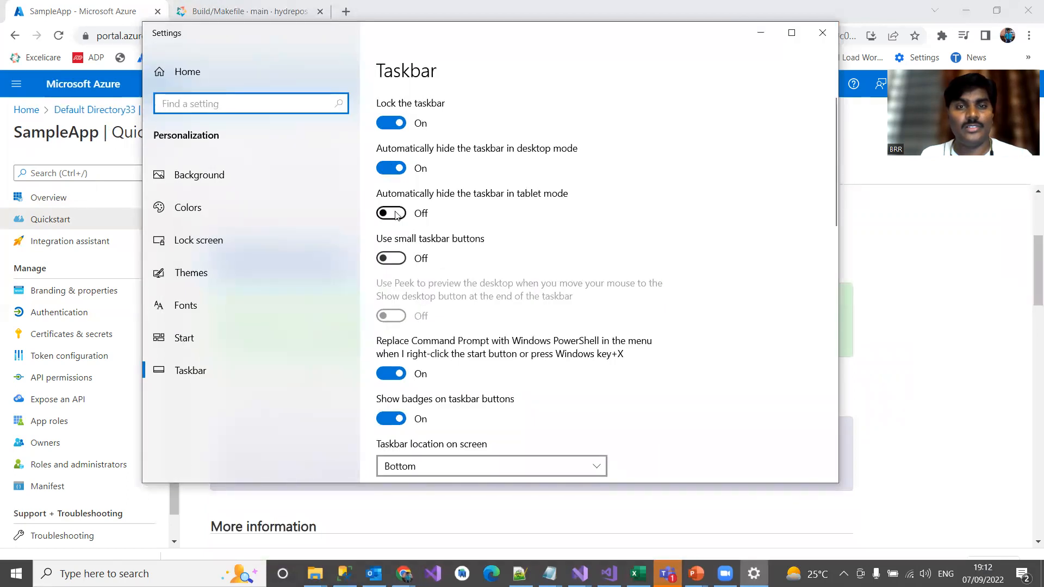
pyautogui.click(387, 171)
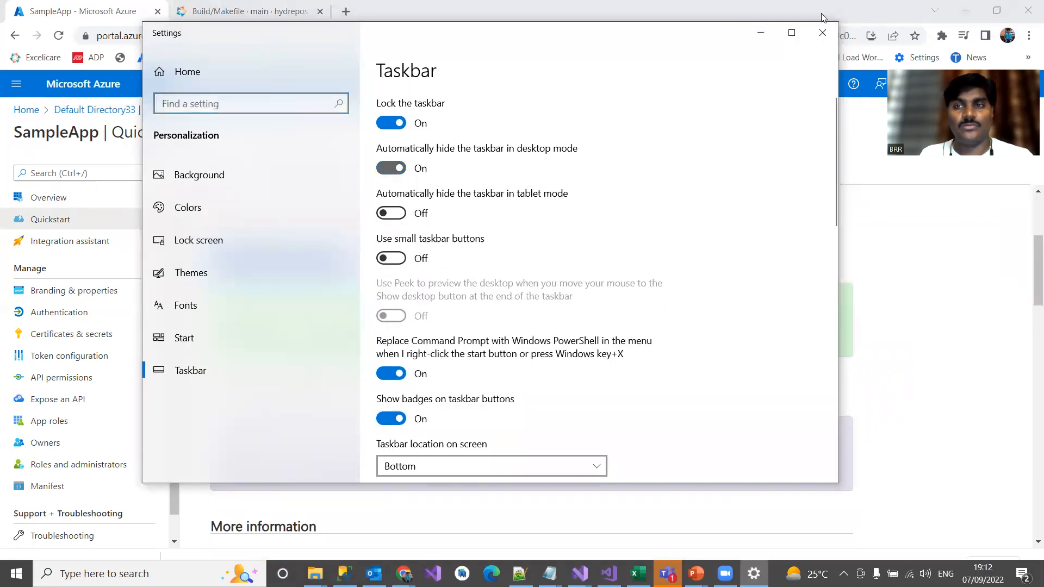
pyautogui.click(823, 34)
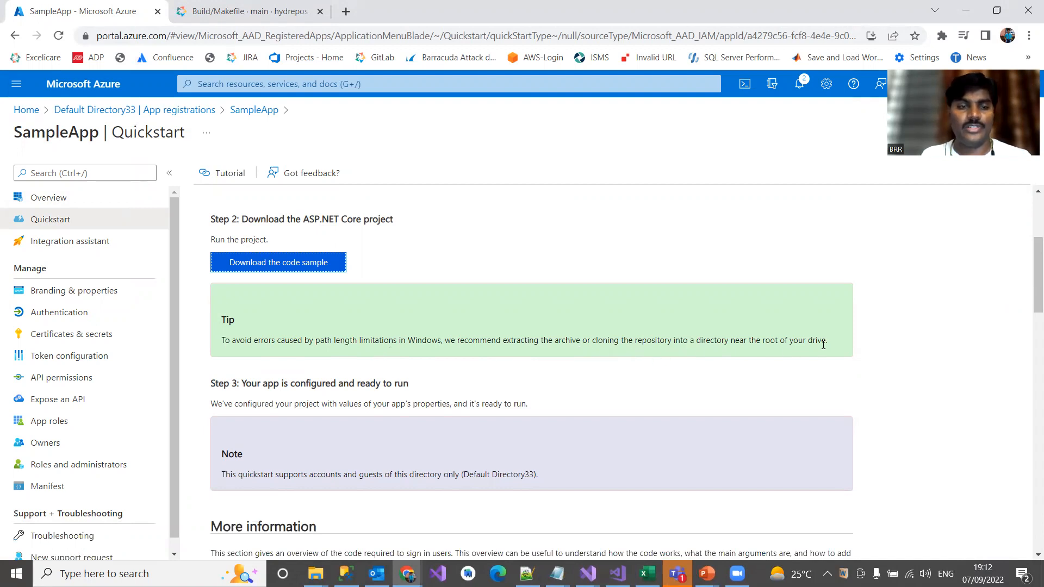
# Review the rest of the quickstart, including Step 3 and the diagram of how the sample works.
pyautogui.scroll(-2, 823, 342)
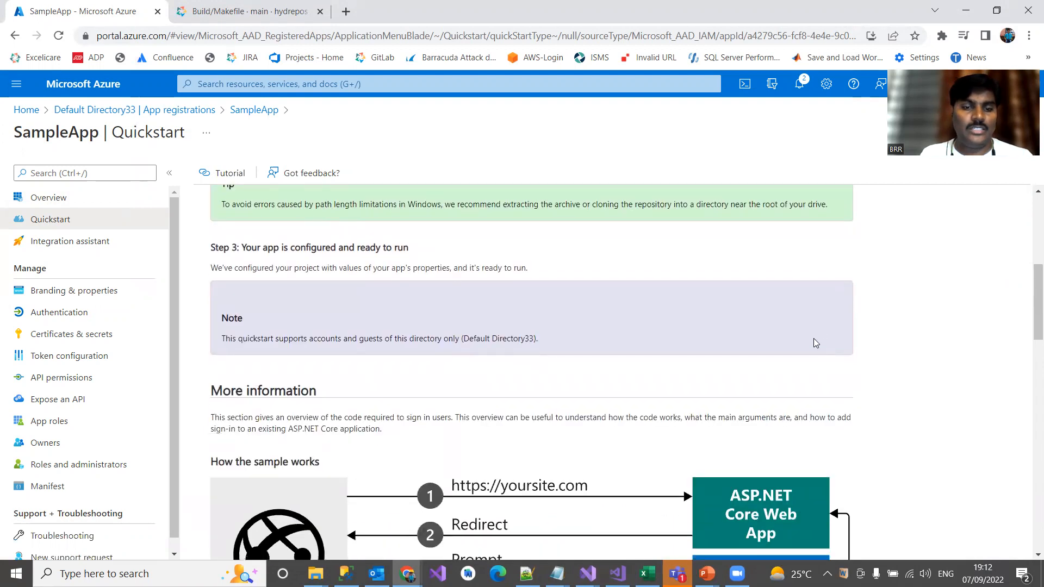
pyautogui.scroll(-2, 813, 338)
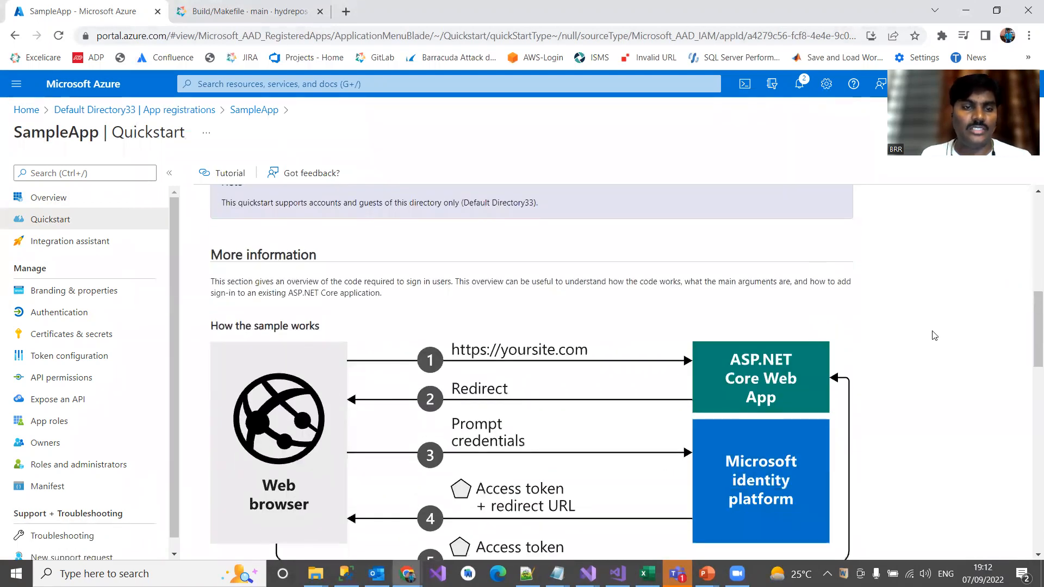
pyautogui.scroll(-1, 933, 332)
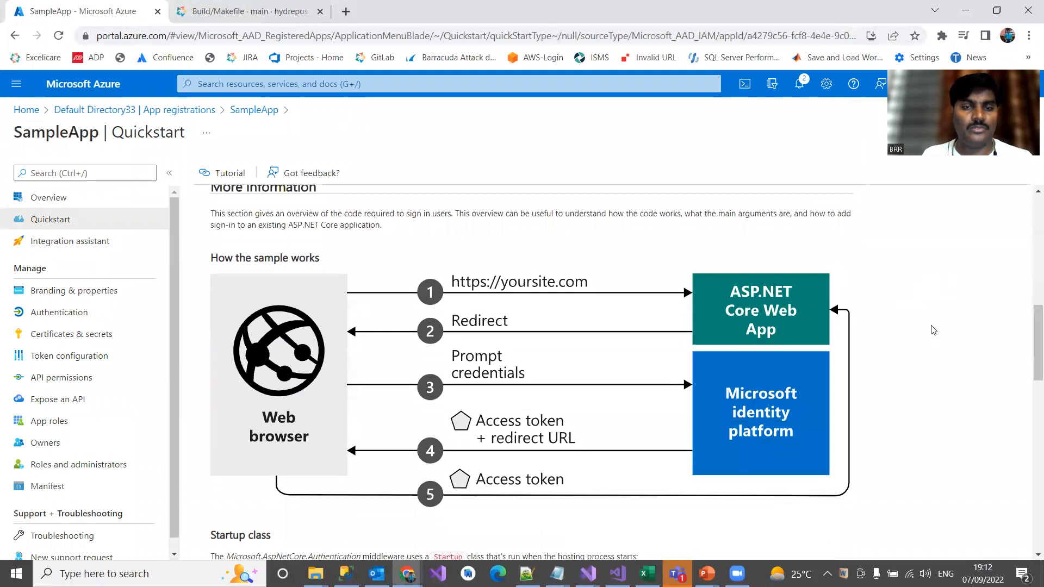